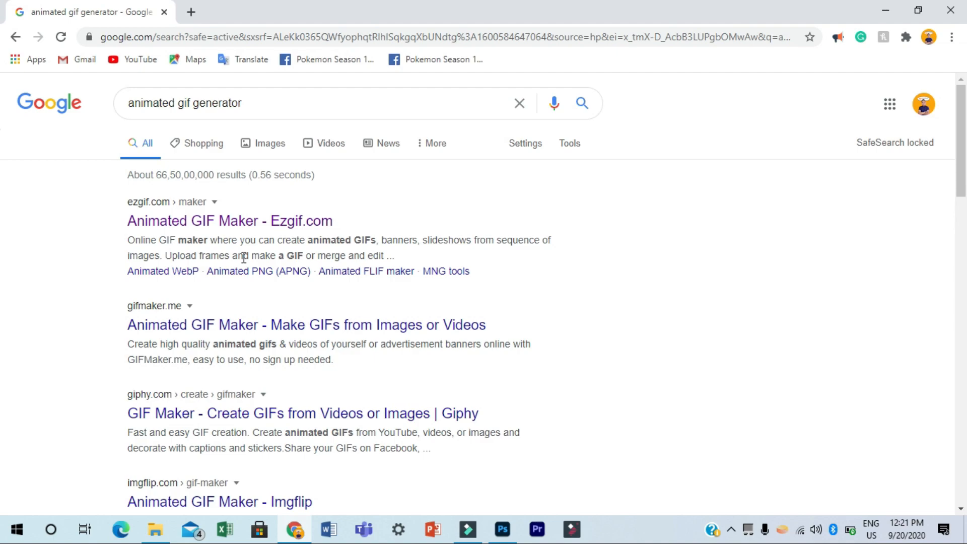
Open the Ezgif Animated GIF Maker from the search results and upload the images "flower 2" and "flowers".
{"action": "left_click", "coordinate": [234, 225]}
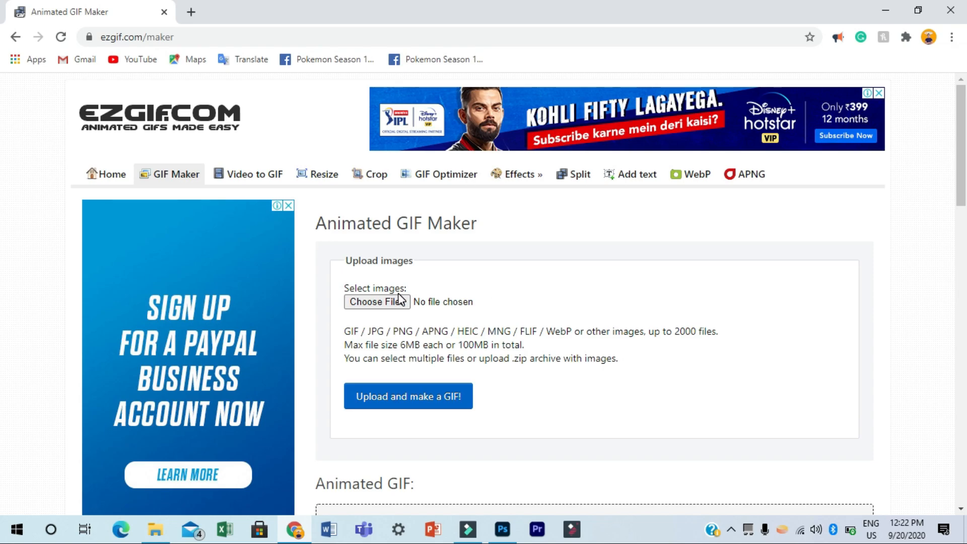
{"action": "left_click", "coordinate": [375, 303]}
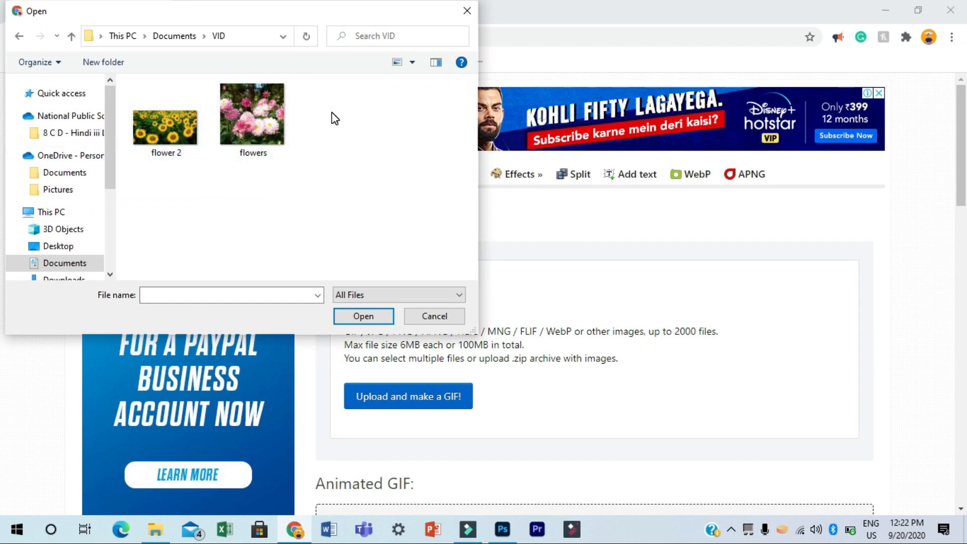
{"action": "left_click_drag", "start_coordinate": [308, 120], "coordinate": [196, 147]}
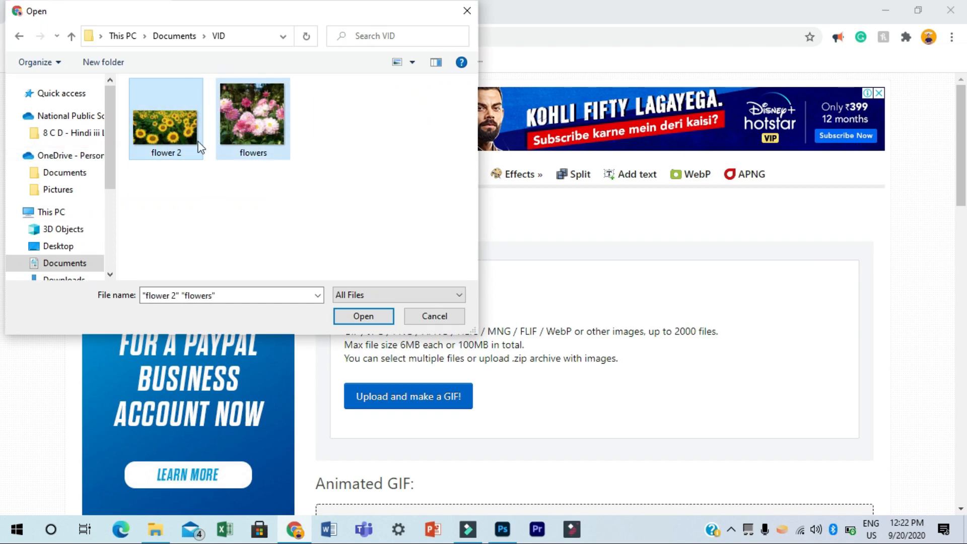
{"action": "left_click", "coordinate": [364, 316]}
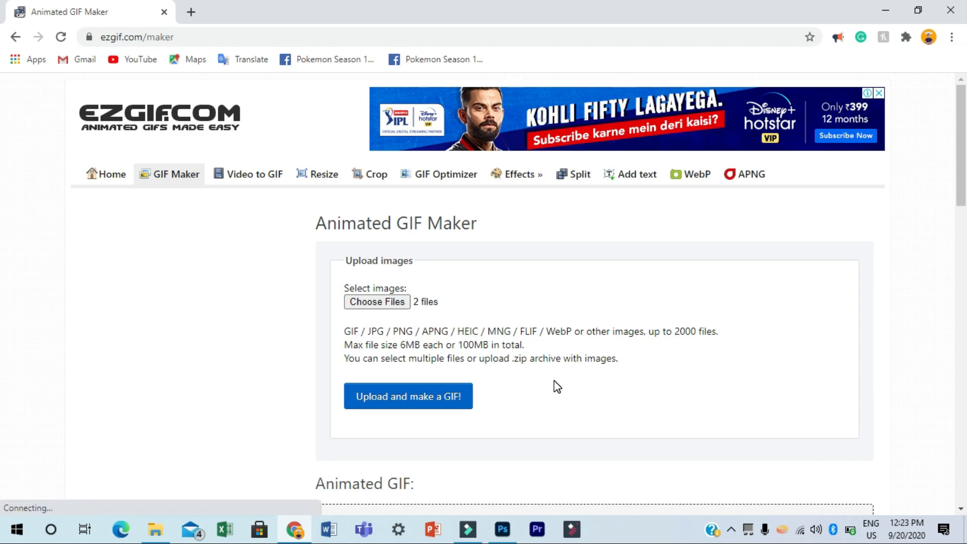
{"action": "left_click", "coordinate": [442, 406]}
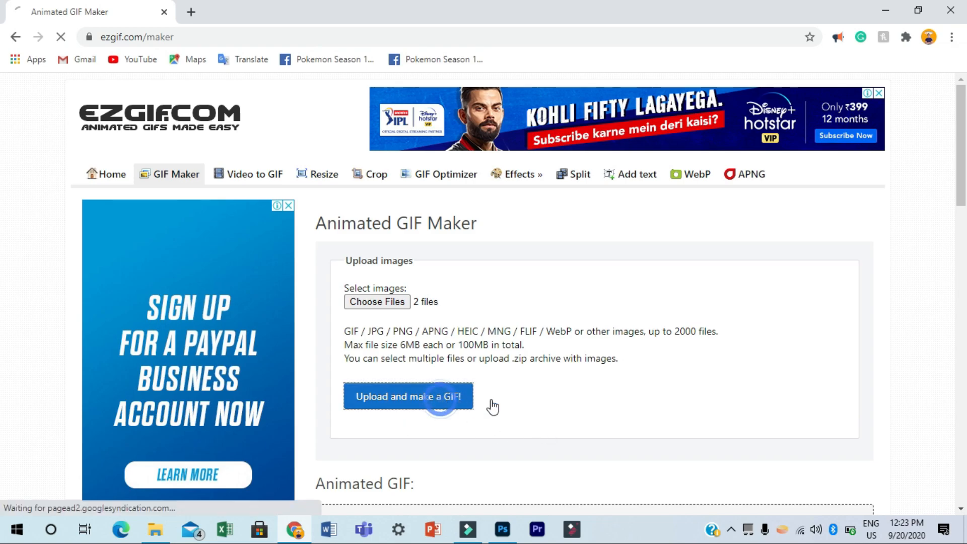
{"action": "scroll", "coordinate": [788, 412], "scroll_direction": "down", "scroll_amount": 5}
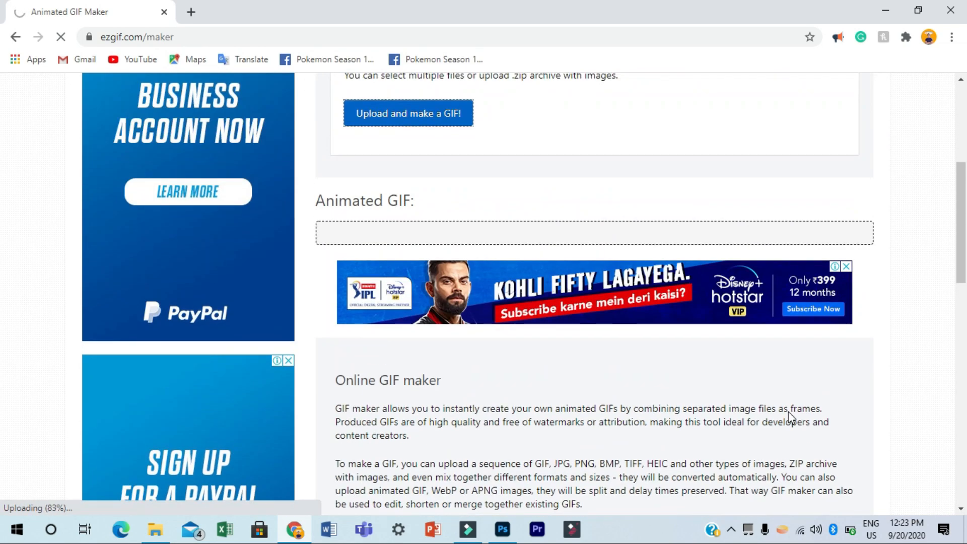
{"action": "scroll", "coordinate": [788, 412], "scroll_direction": "up", "scroll_amount": 5}
{"action": "scroll", "coordinate": [791, 421], "scroll_direction": "down", "scroll_amount": 5}
{"action": "scroll", "coordinate": [791, 420], "scroll_direction": "up", "scroll_amount": 5}
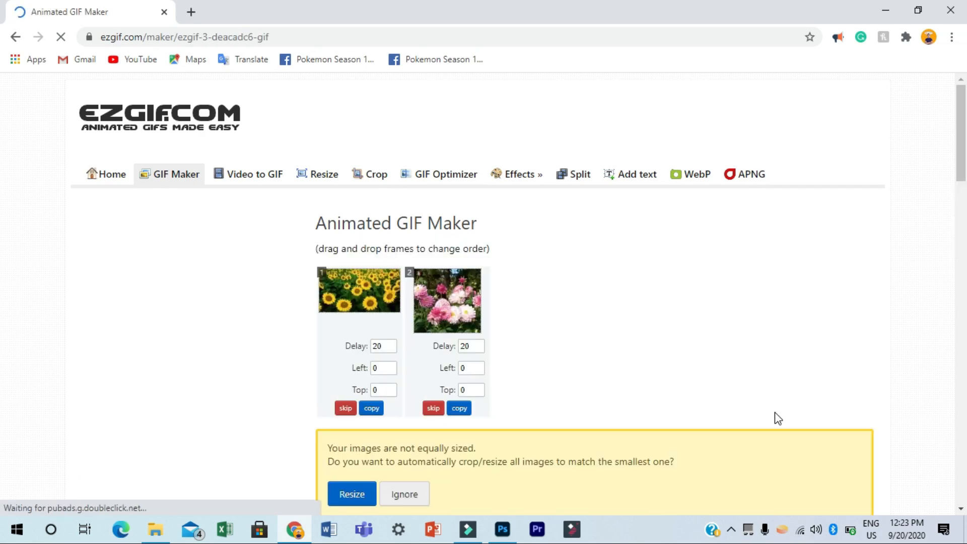
Resize all frames to match the smallest image and generate the animated GIF.
{"action": "scroll", "coordinate": [778, 418], "scroll_direction": "down", "scroll_amount": 5}
{"action": "scroll", "coordinate": [649, 231], "scroll_direction": "up", "scroll_amount": 5}
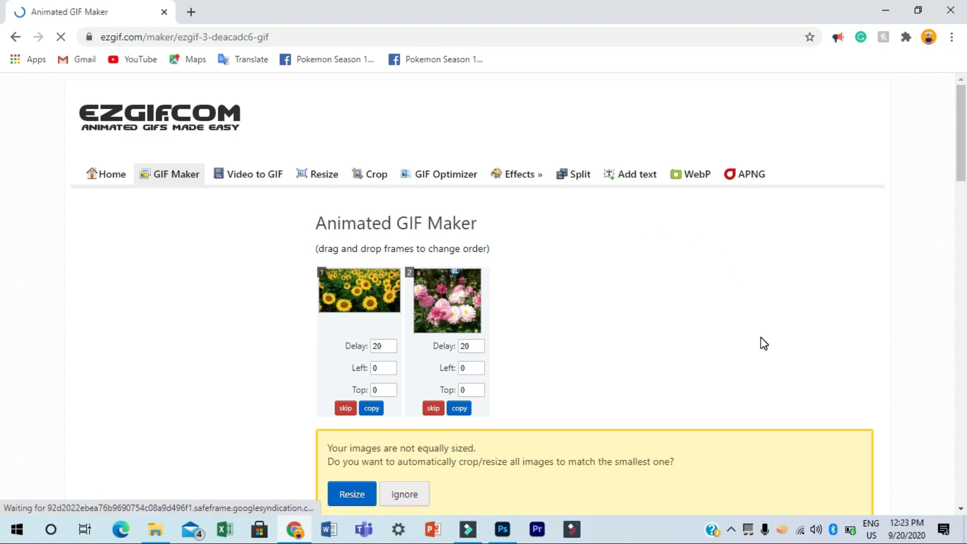
{"action": "scroll", "coordinate": [758, 340], "scroll_direction": "down", "scroll_amount": 5}
{"action": "scroll", "coordinate": [757, 343], "scroll_direction": "up", "scroll_amount": 5}
{"action": "scroll", "coordinate": [551, 282], "scroll_direction": "down", "scroll_amount": 5}
{"action": "scroll", "coordinate": [442, 173], "scroll_direction": "up", "scroll_amount": 5}
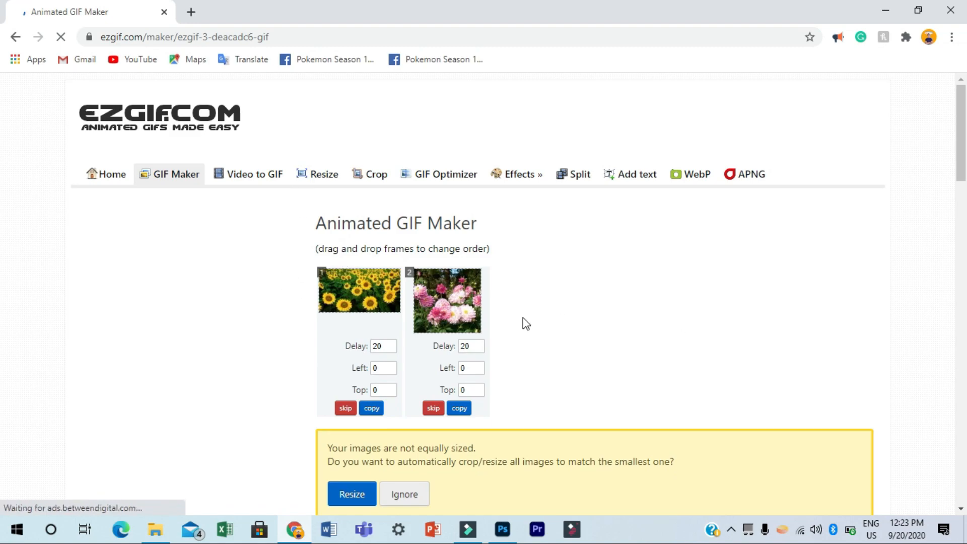
{"action": "scroll", "coordinate": [598, 395], "scroll_direction": "down", "scroll_amount": 5}
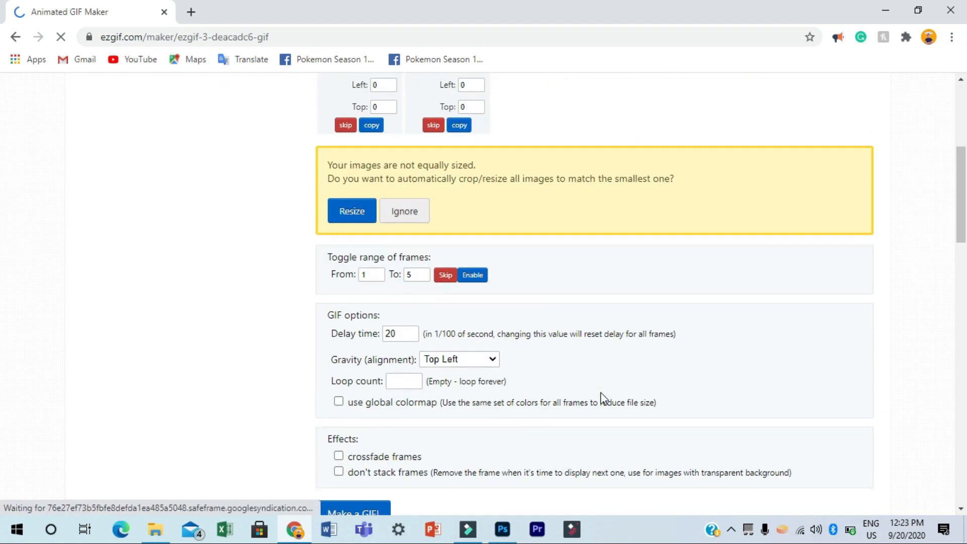
{"action": "left_click", "coordinate": [352, 212]}
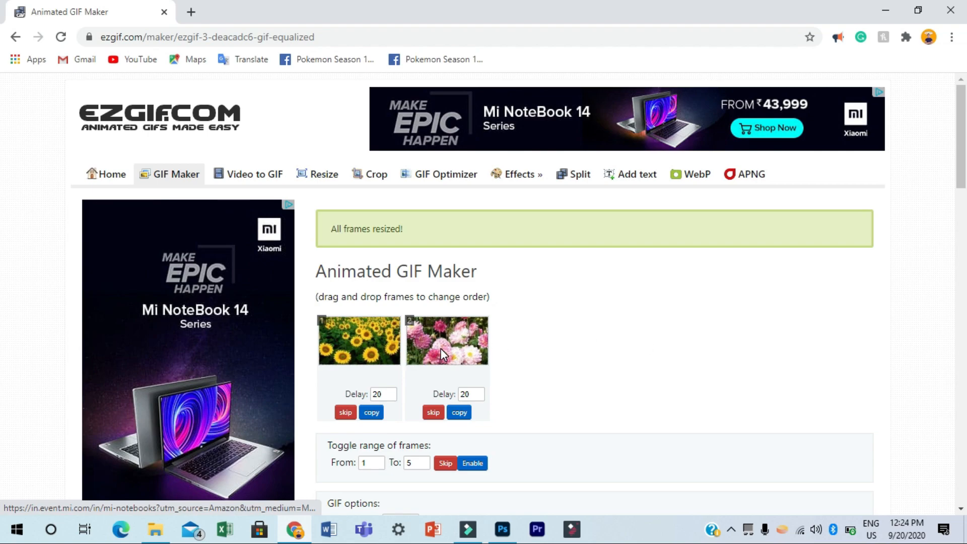
{"action": "scroll", "coordinate": [570, 396], "scroll_direction": "down", "scroll_amount": 5}
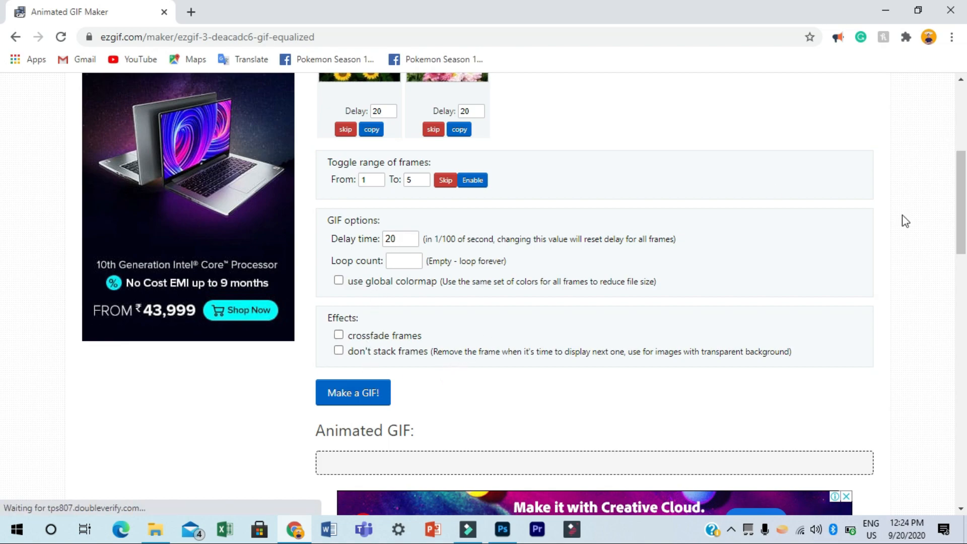
{"action": "left_click", "coordinate": [360, 394]}
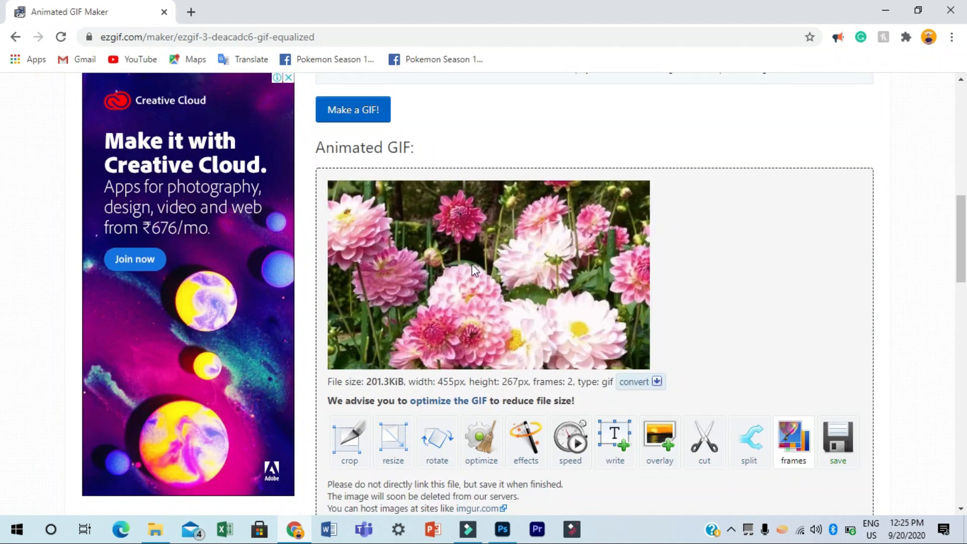
Set the delay time for all frames to 80 and regenerate the animated GIF.
{"action": "scroll", "coordinate": [412, 240], "scroll_direction": "up", "scroll_amount": 5}
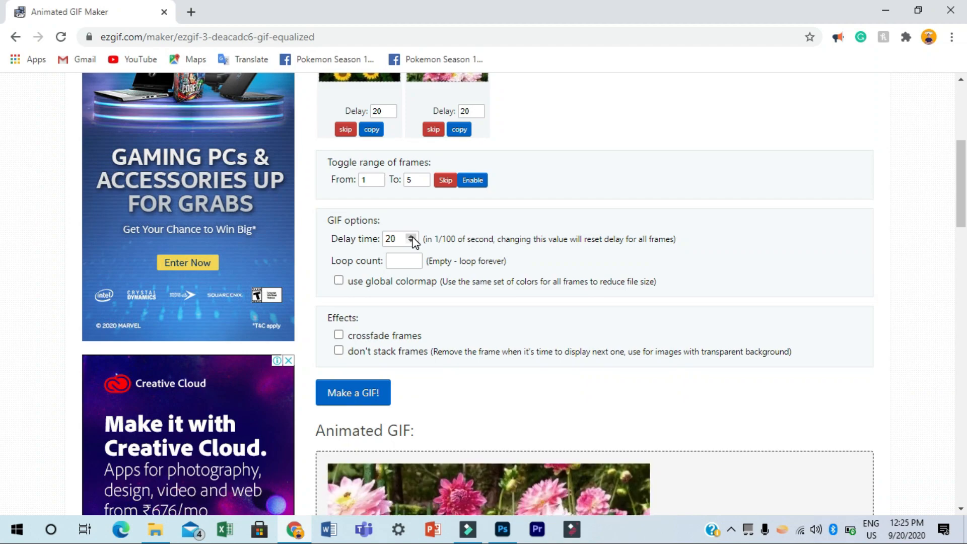
{"action": "left_click_drag", "start_coordinate": [406, 240], "coordinate": [339, 249]}
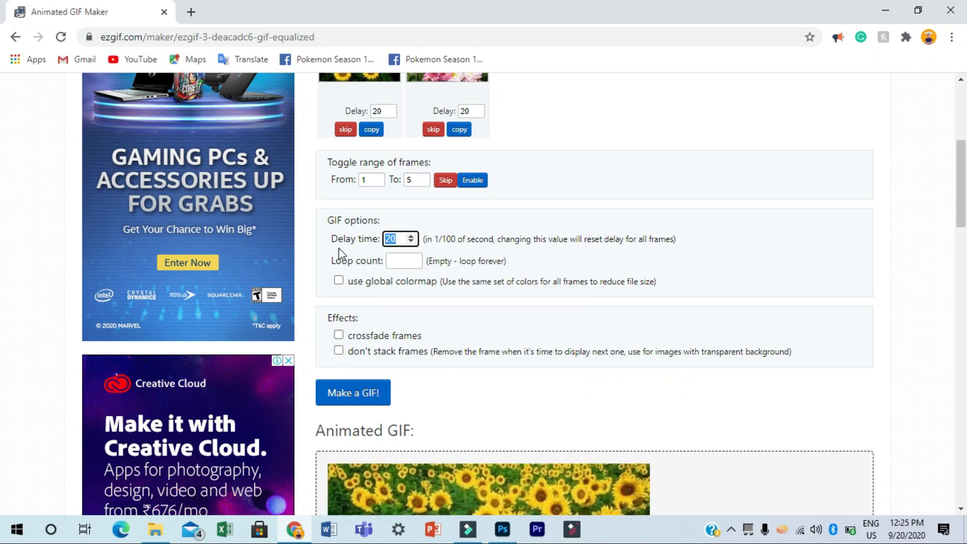
{"action": "key", "text": "BackSpace"}
{"action": "type", "text": "80"}
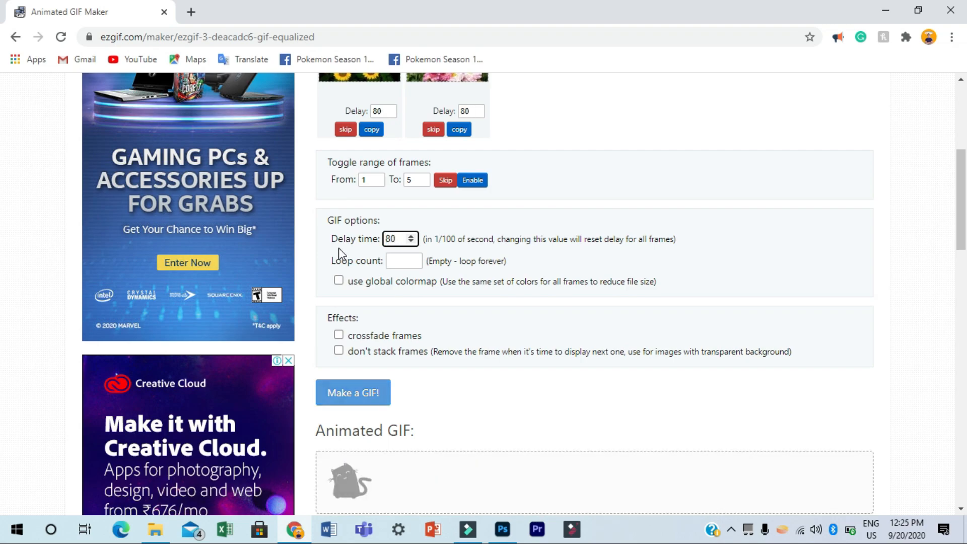
{"action": "scroll", "coordinate": [620, 333], "scroll_direction": "down", "scroll_amount": 5}
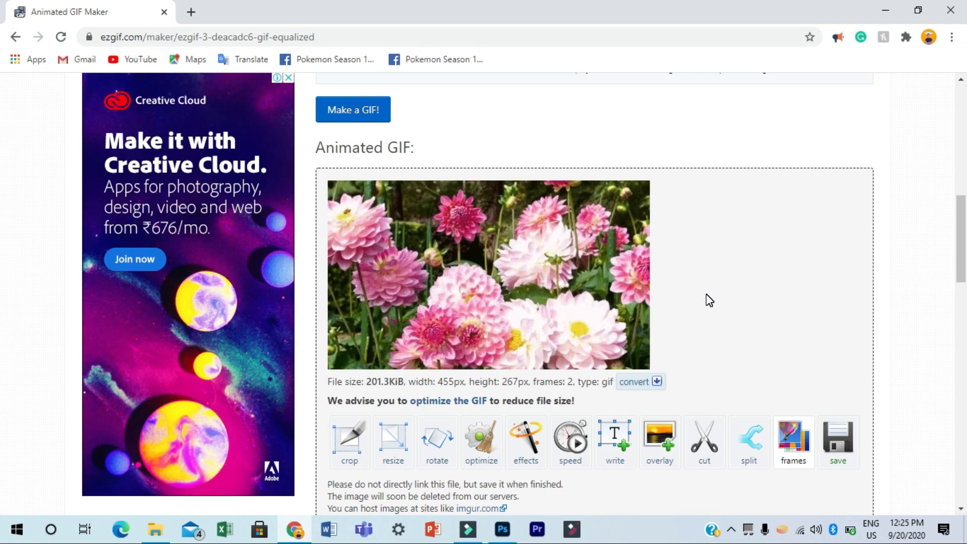
Download the GIF with the 80 delay and open the downloaded file for viewing.
{"action": "scroll", "coordinate": [710, 300], "scroll_direction": "up", "scroll_amount": 5}
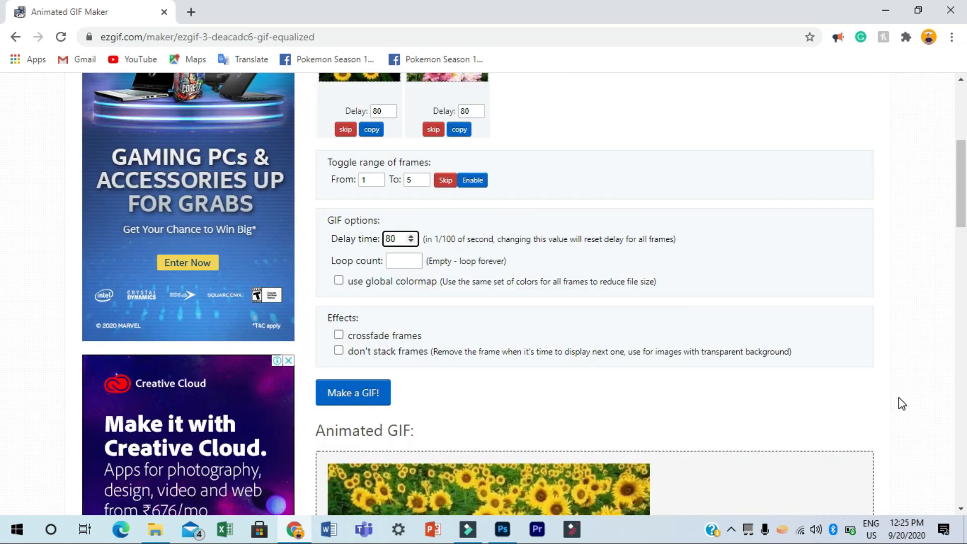
{"action": "scroll", "coordinate": [557, 281], "scroll_direction": "up", "scroll_amount": 5}
{"action": "scroll", "coordinate": [558, 281], "scroll_direction": "down", "scroll_amount": 5}
{"action": "scroll", "coordinate": [556, 281], "scroll_direction": "down", "scroll_amount": 5}
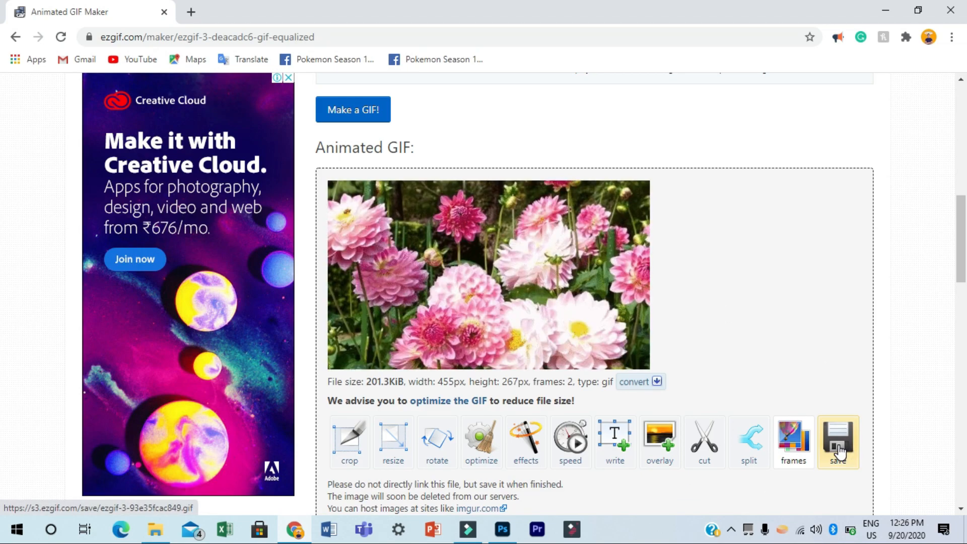
{"action": "left_click", "coordinate": [839, 450]}
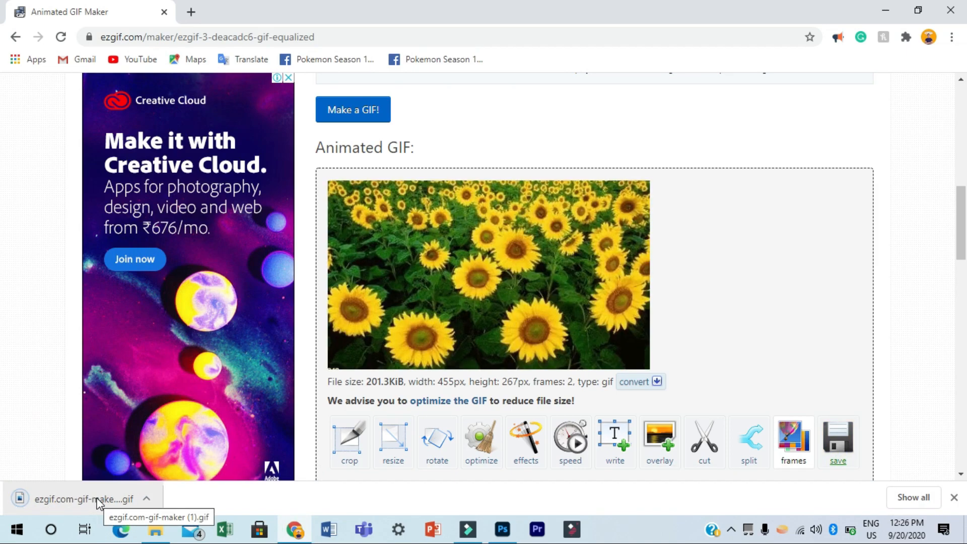
{"action": "left_click", "coordinate": [100, 503]}
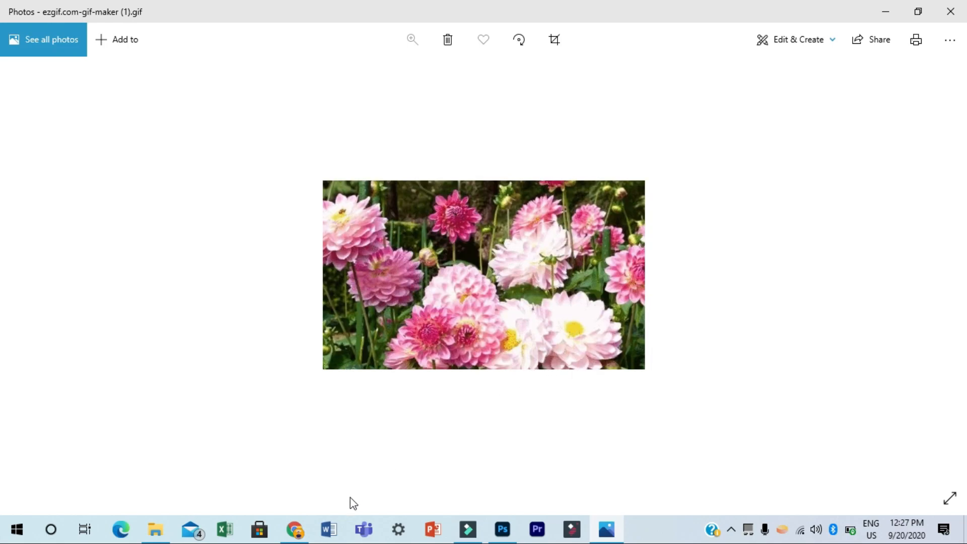
Switch back to Chrome, set the GIF's loop count to 5 and generate it again.
{"action": "left_click", "coordinate": [299, 527]}
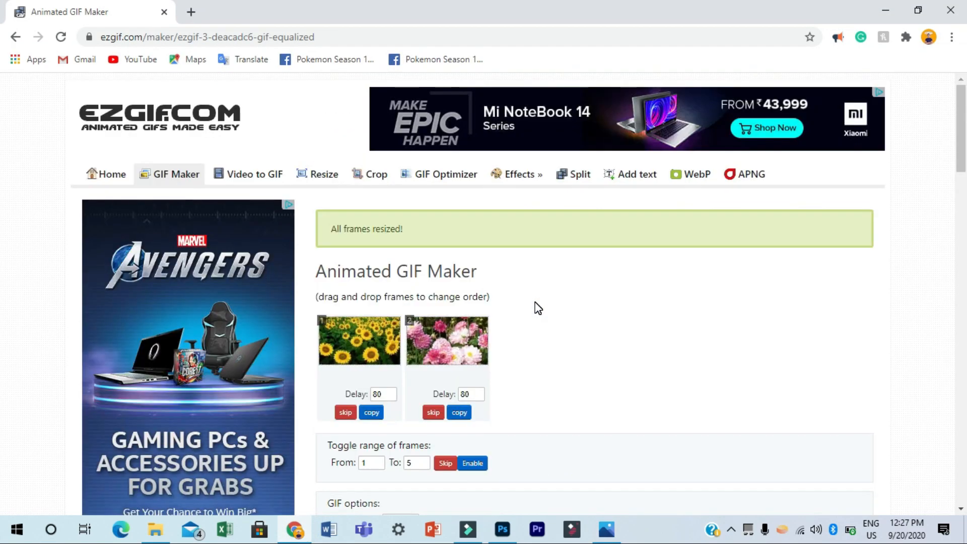
{"action": "scroll", "coordinate": [538, 309], "scroll_direction": "down", "scroll_amount": 5}
{"action": "left_click", "coordinate": [408, 260]}
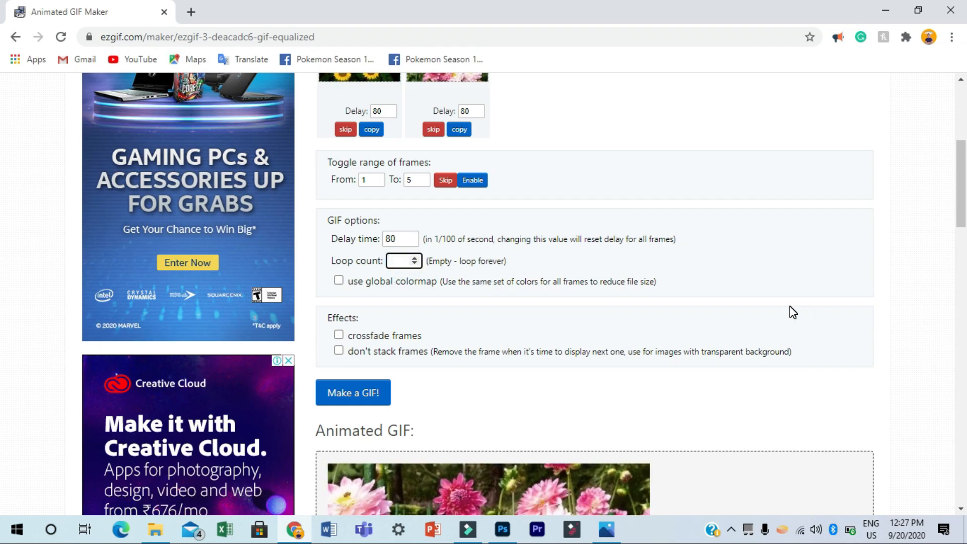
{"action": "type", "text": "5"}
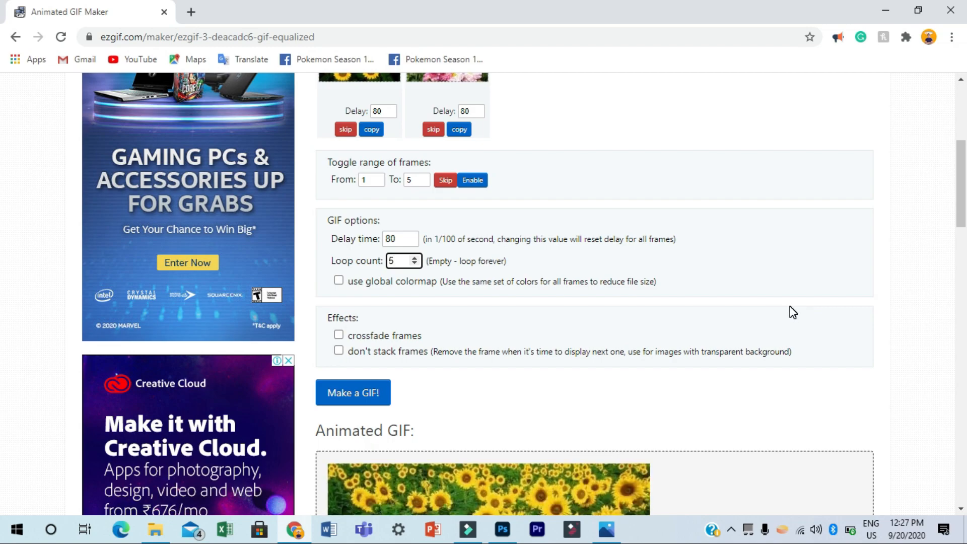
{"action": "left_click", "coordinate": [332, 400]}
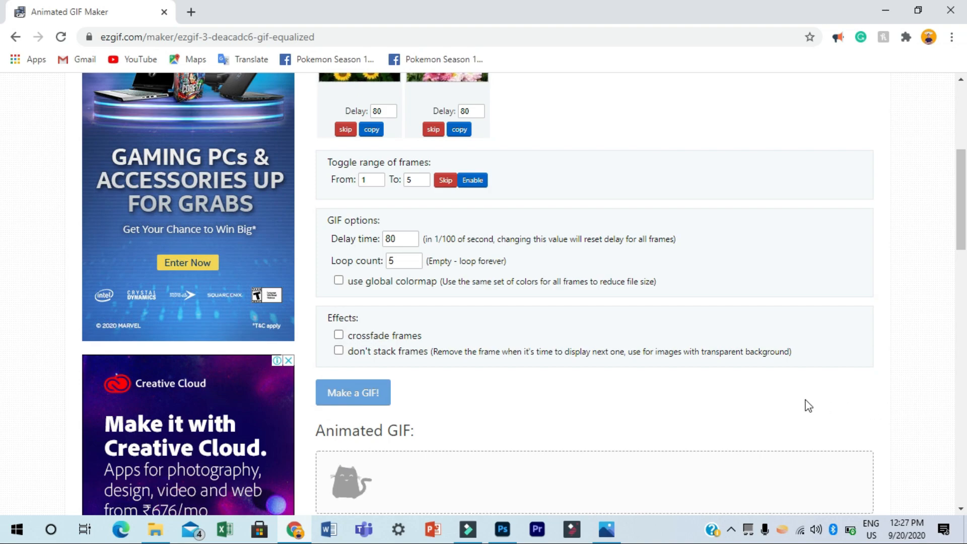
{"action": "scroll", "coordinate": [625, 373], "scroll_direction": "down", "scroll_amount": 5}
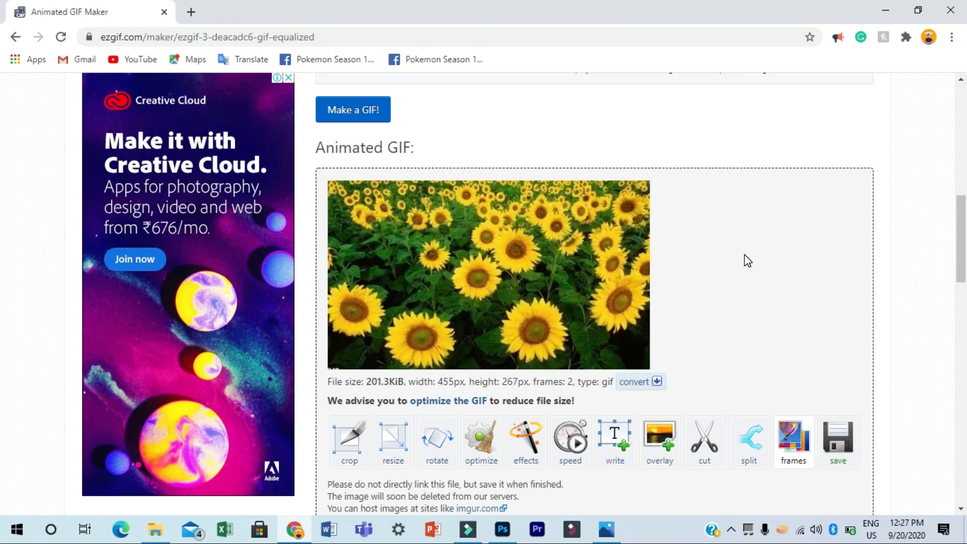
Download the GIF with the loop count of 5 and open the downloaded file.
{"action": "scroll", "coordinate": [803, 383], "scroll_direction": "down", "scroll_amount": 5}
{"action": "scroll", "coordinate": [886, 372], "scroll_direction": "up", "scroll_amount": 5}
{"action": "left_click", "coordinate": [845, 450]}
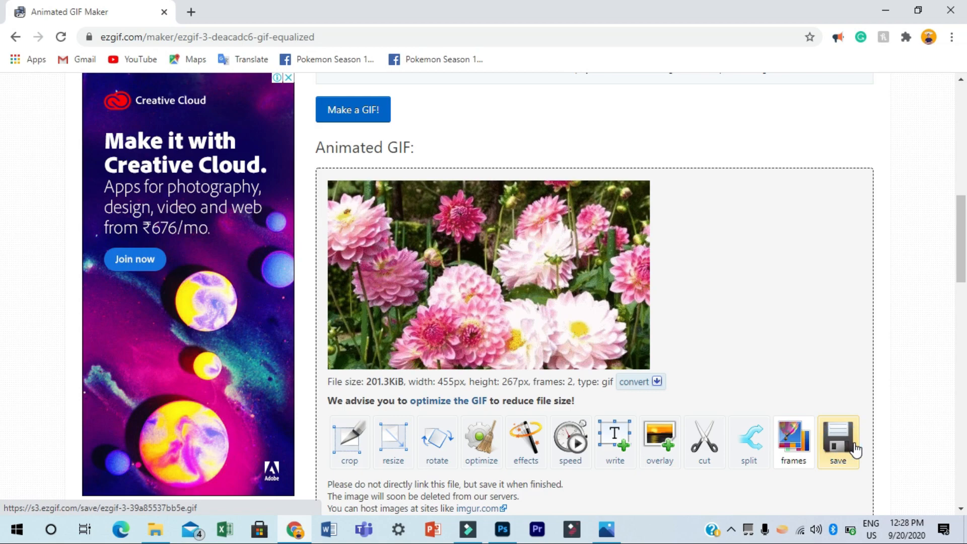
{"action": "left_click", "coordinate": [48, 500]}
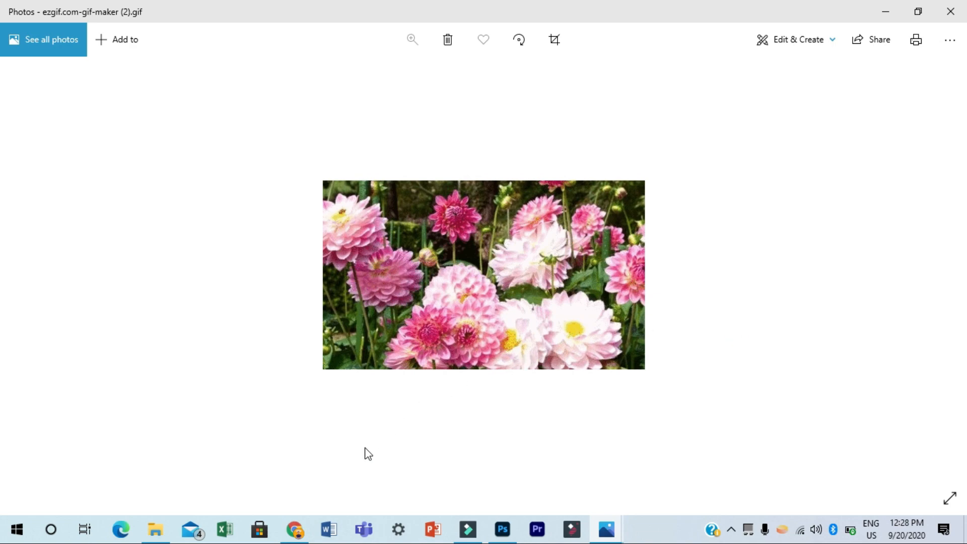
Switch back to Chrome and review the frame settings, GIF options, preview and editing tools on the GIF maker page.
{"action": "left_click", "coordinate": [304, 533]}
{"action": "scroll", "coordinate": [659, 388], "scroll_direction": "up", "scroll_amount": 10}
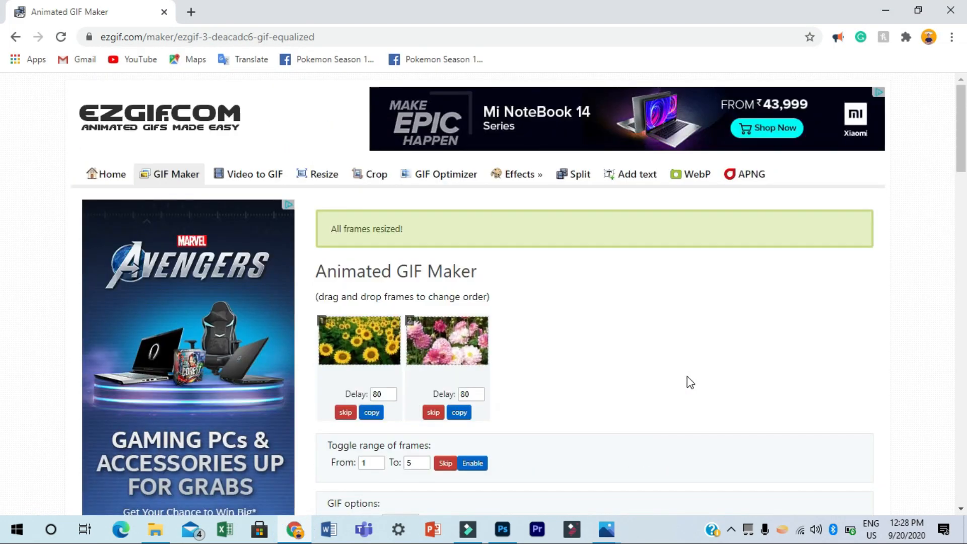
{"action": "scroll", "coordinate": [691, 382], "scroll_direction": "down", "scroll_amount": 5}
{"action": "scroll", "coordinate": [794, 362], "scroll_direction": "down", "scroll_amount": 5}
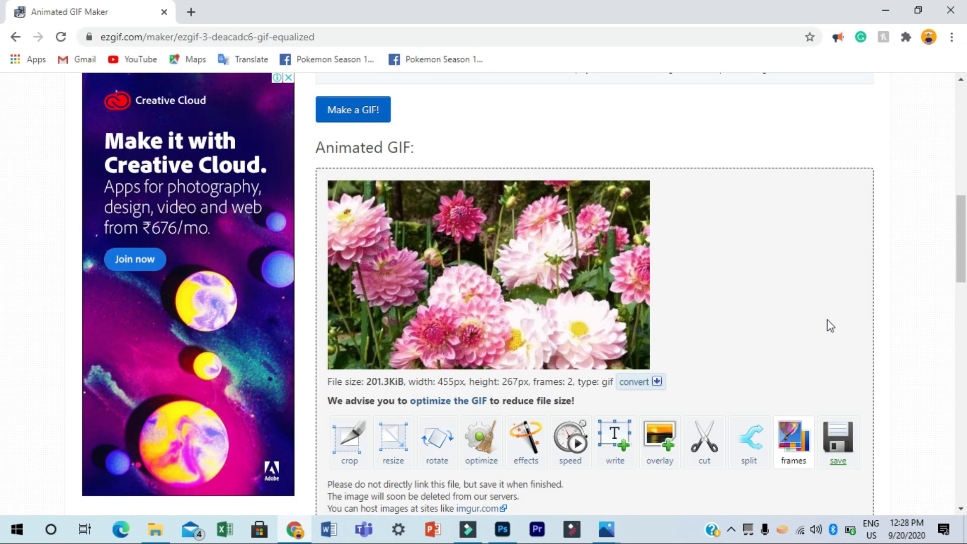
{"action": "scroll", "coordinate": [865, 333], "scroll_direction": "down", "scroll_amount": 5}
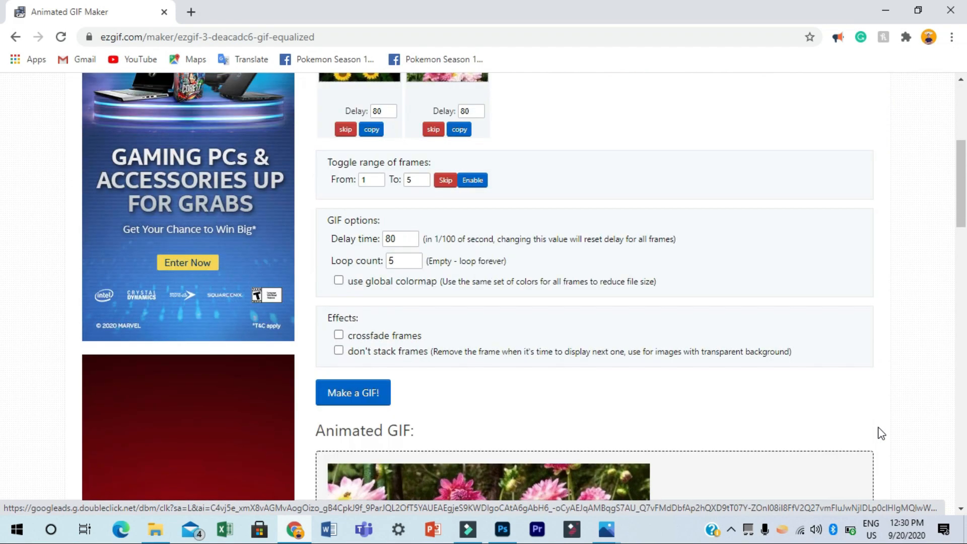
{"action": "scroll", "coordinate": [853, 410], "scroll_direction": "down", "scroll_amount": 5}
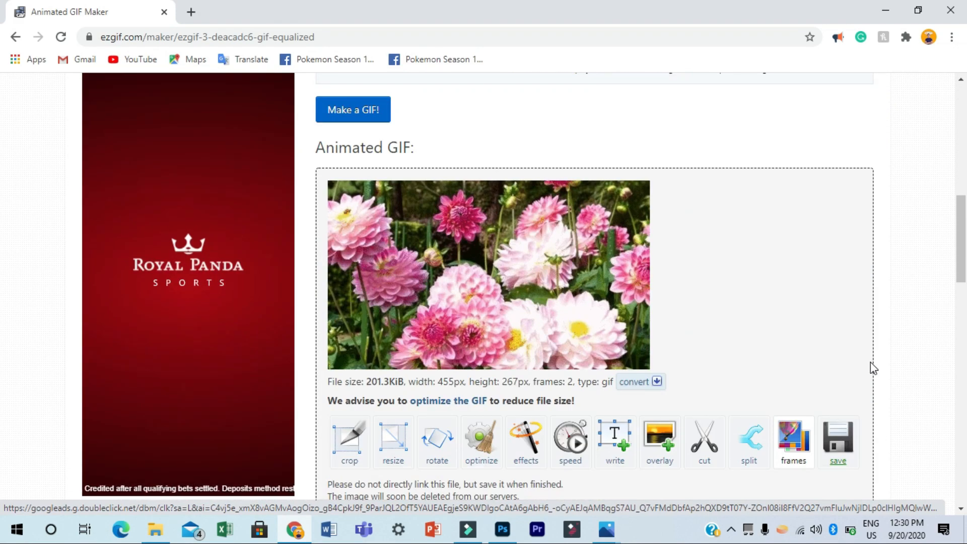
{"action": "scroll", "coordinate": [873, 367], "scroll_direction": "up", "scroll_amount": 5}
{"action": "scroll", "coordinate": [882, 353], "scroll_direction": "down", "scroll_amount": 5}
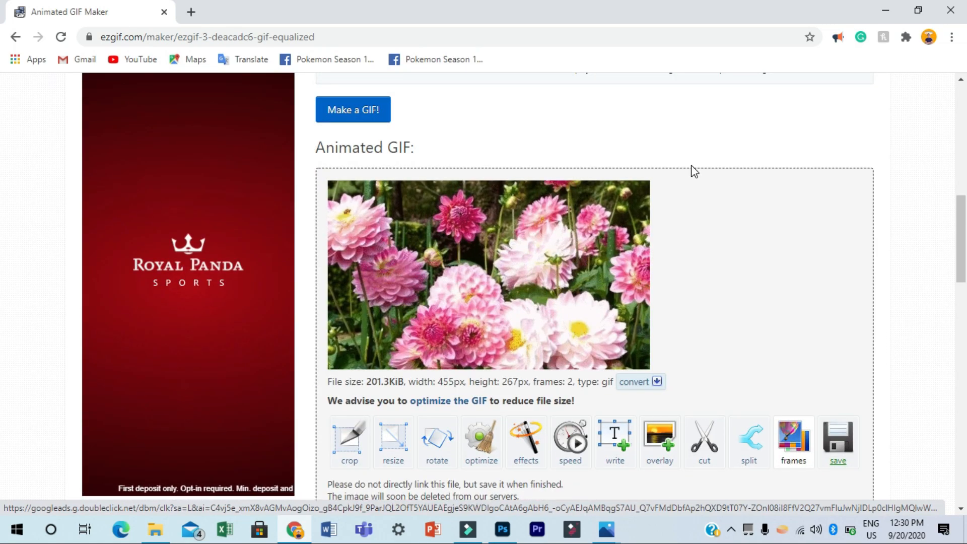
{"action": "scroll", "coordinate": [694, 172], "scroll_direction": "up", "scroll_amount": 5}
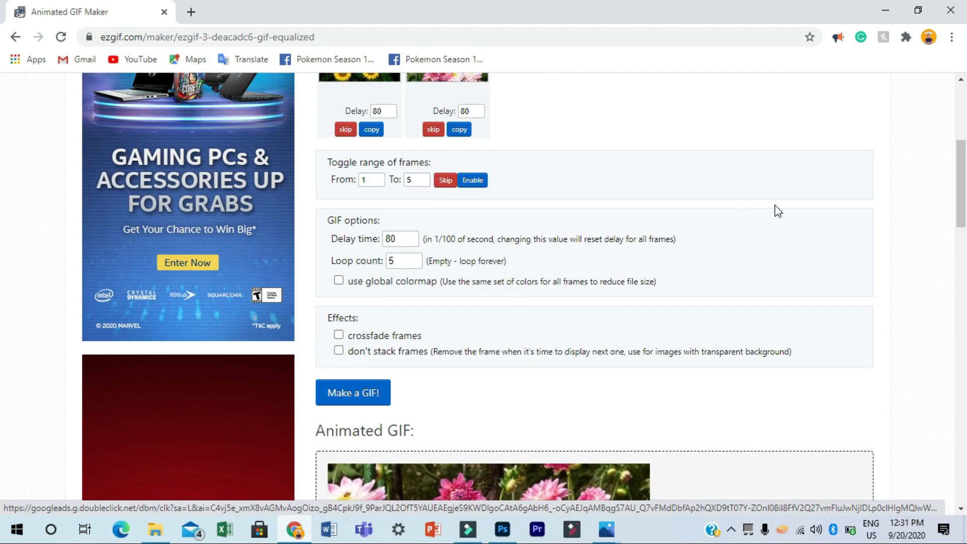
{"action": "scroll", "coordinate": [775, 205], "scroll_direction": "up", "scroll_amount": 5}
{"action": "scroll", "coordinate": [775, 204], "scroll_direction": "down", "scroll_amount": 15}
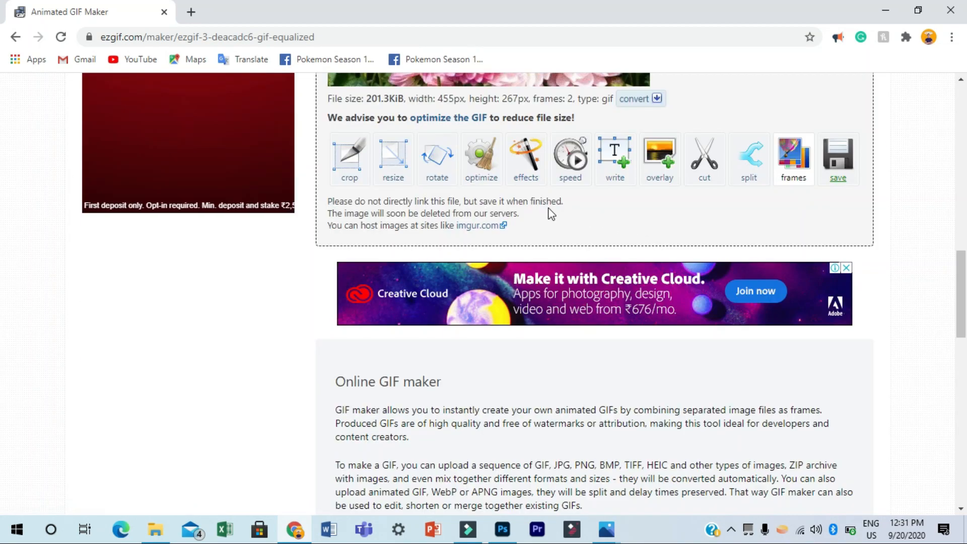
Open the effects editor for the generated GIF and examine its color, transformation, animation flow, transparency, blur, filter and frame options.
{"action": "left_click", "coordinate": [527, 164]}
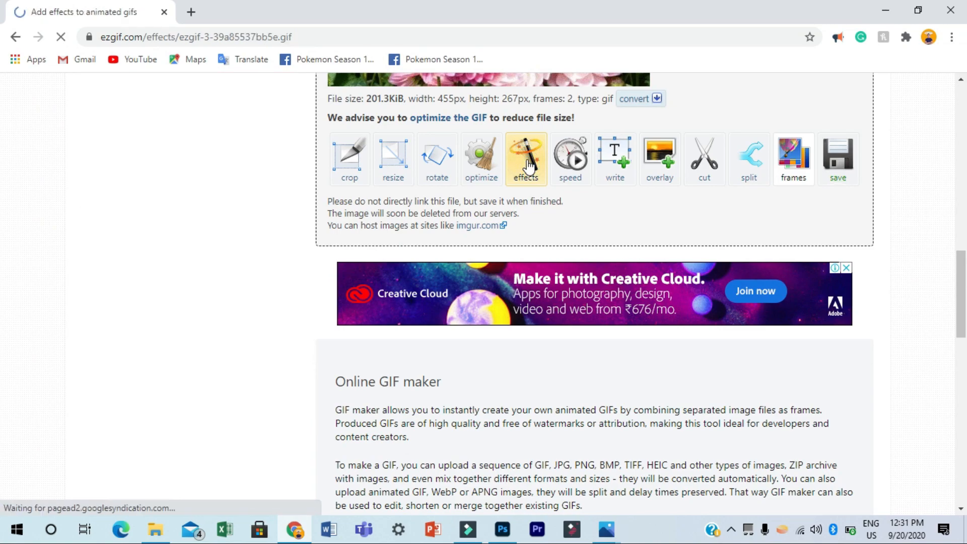
{"action": "scroll", "coordinate": [776, 272], "scroll_direction": "down", "scroll_amount": 5}
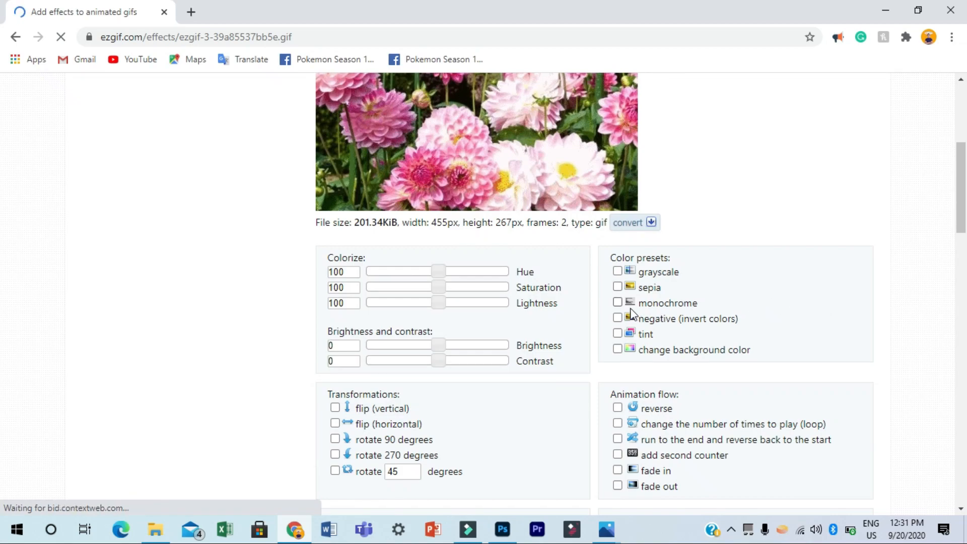
{"action": "scroll", "coordinate": [636, 275], "scroll_direction": "down", "scroll_amount": 8}
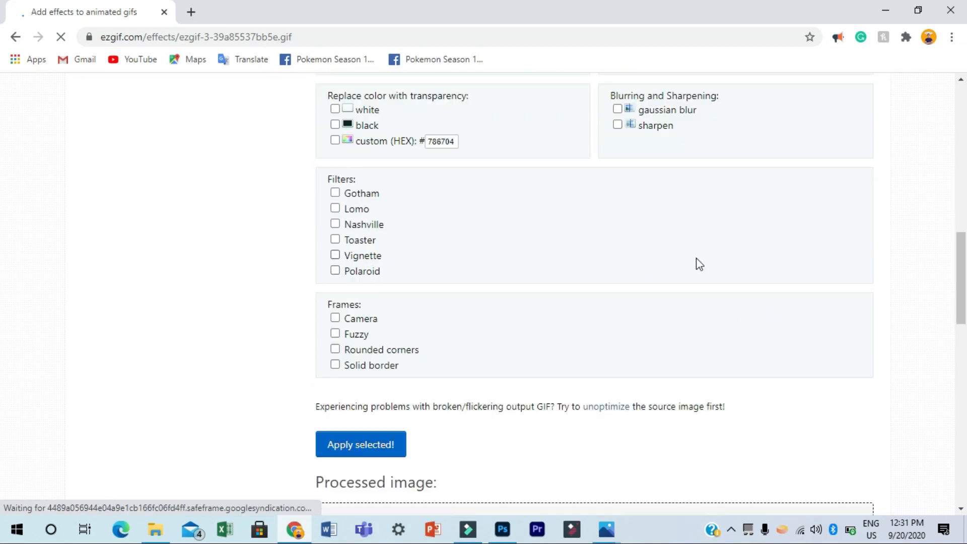
{"action": "scroll", "coordinate": [747, 311], "scroll_direction": "up", "scroll_amount": 5}
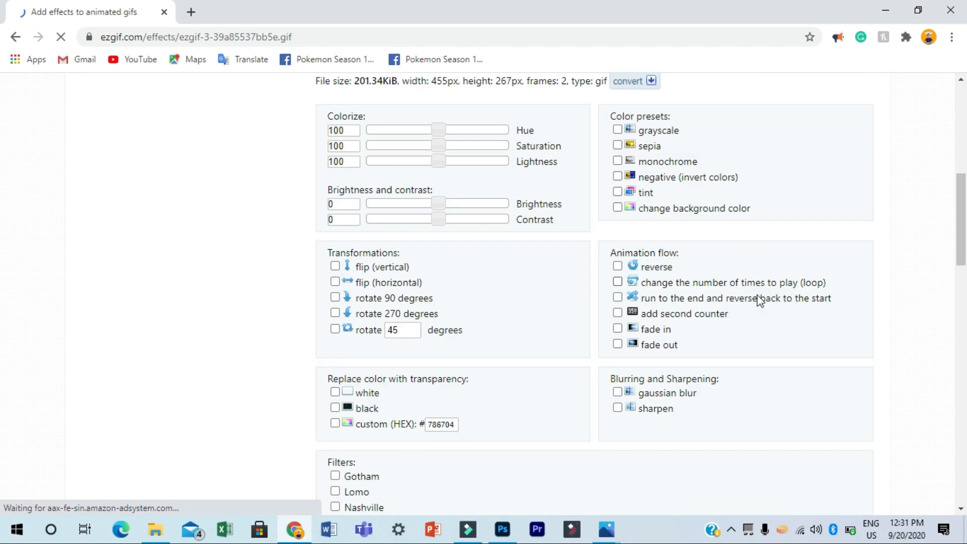
{"action": "scroll", "coordinate": [760, 300], "scroll_direction": "up", "scroll_amount": 7}
{"action": "scroll", "coordinate": [823, 298], "scroll_direction": "down", "scroll_amount": 9}
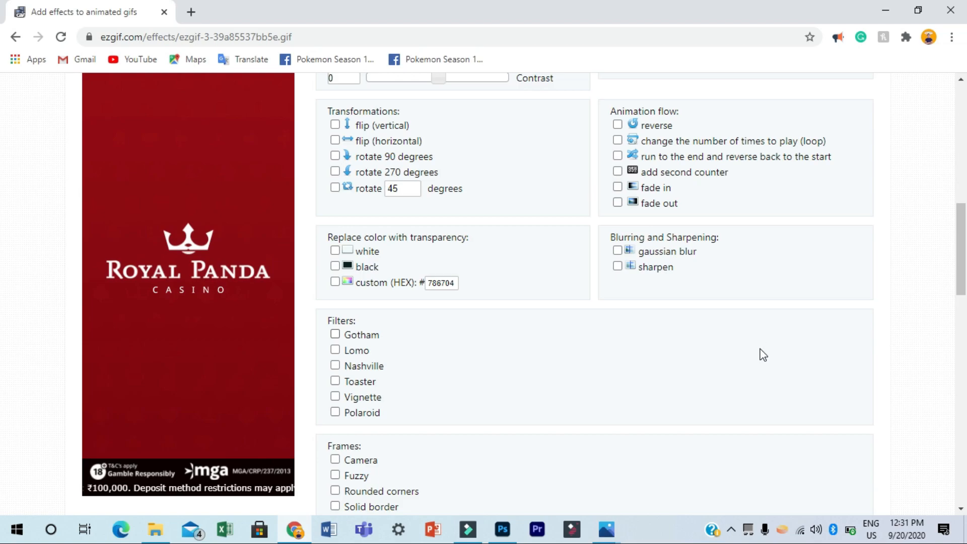
{"action": "scroll", "coordinate": [761, 350], "scroll_direction": "up", "scroll_amount": 10}
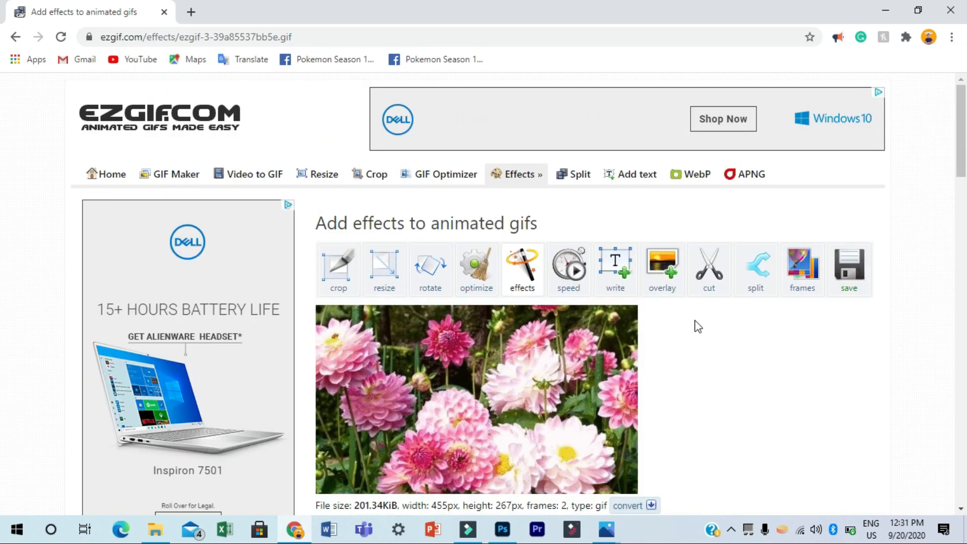
{"action": "scroll", "coordinate": [885, 454], "scroll_direction": "down", "scroll_amount": 5}
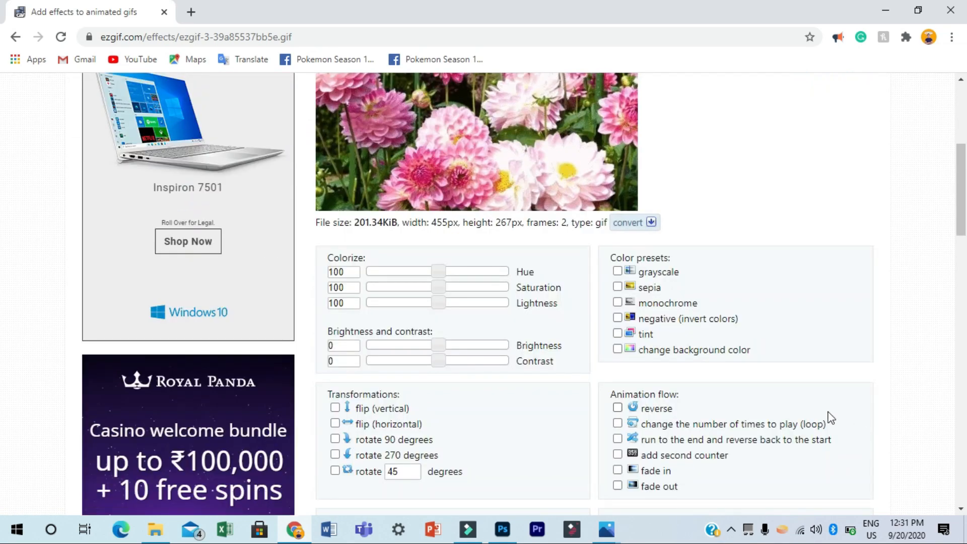